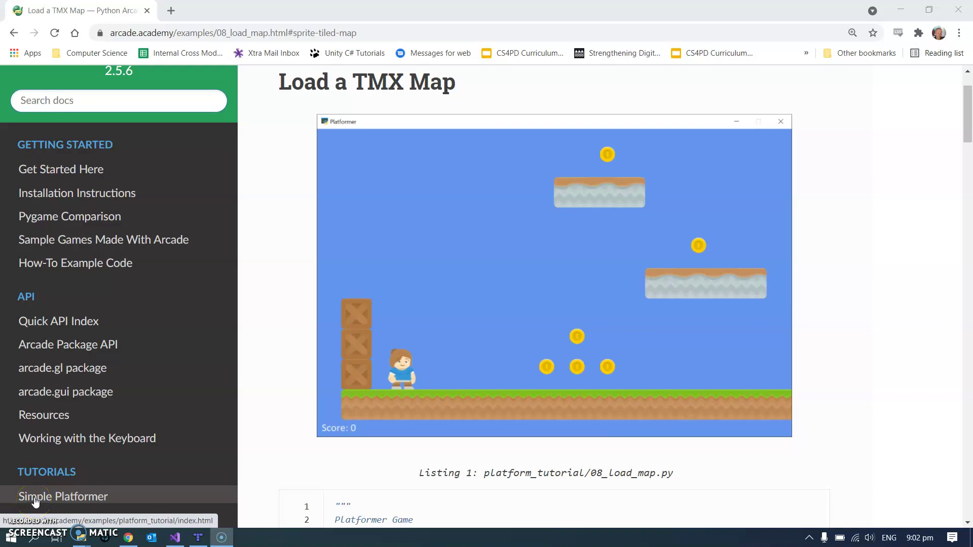
Review and select the player setup lines in the game code.
click(38, 501)
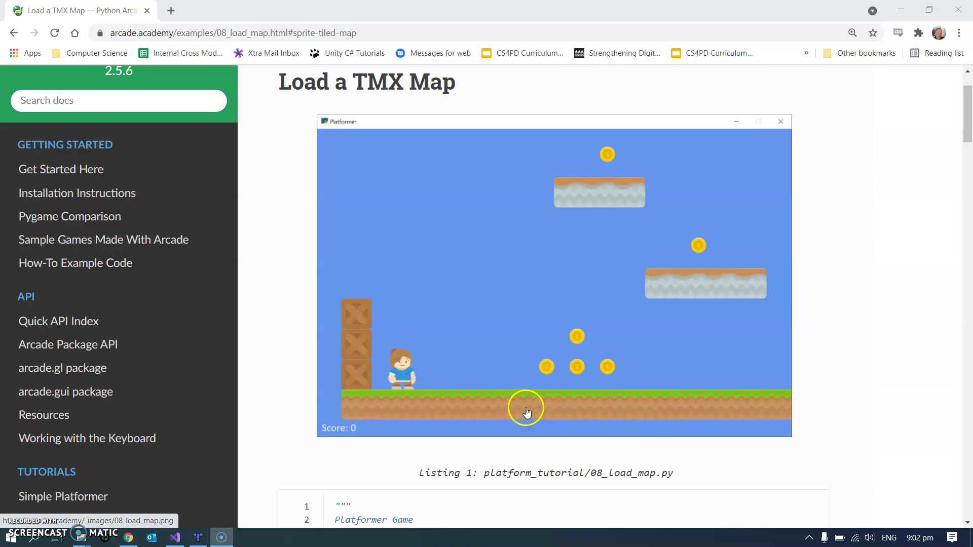
scroll(526, 415, down, 8)
scroll(526, 411, down, 16)
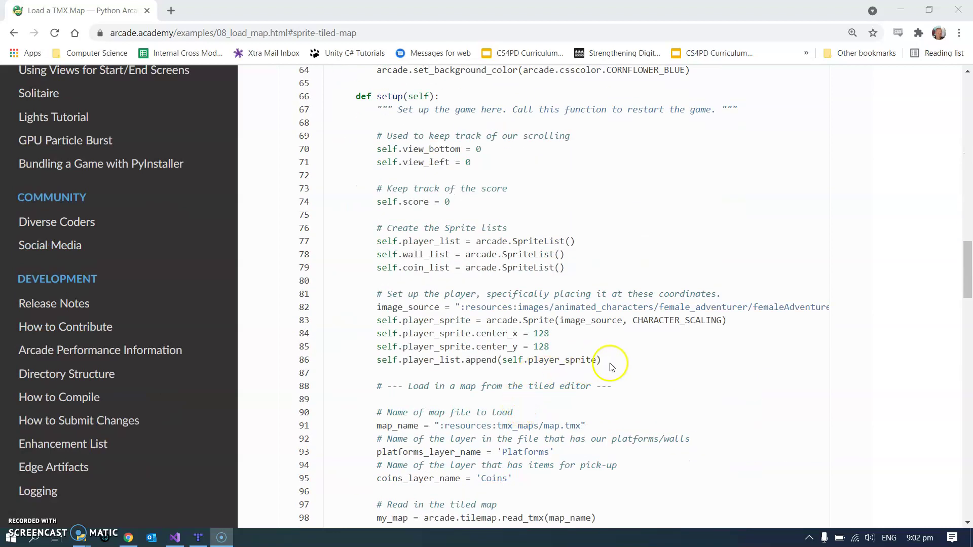
drag(602, 360, 328, 312)
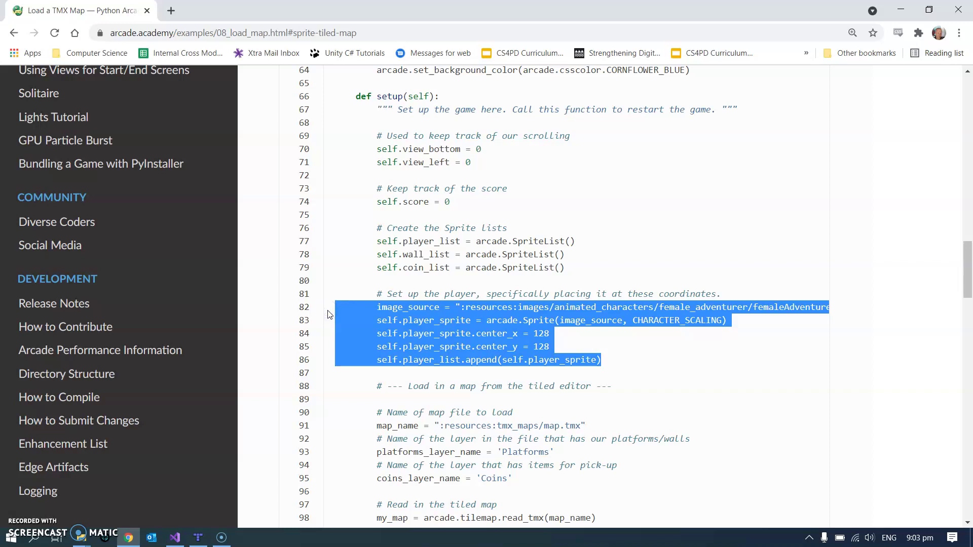
scroll(370, 330, up, 20)
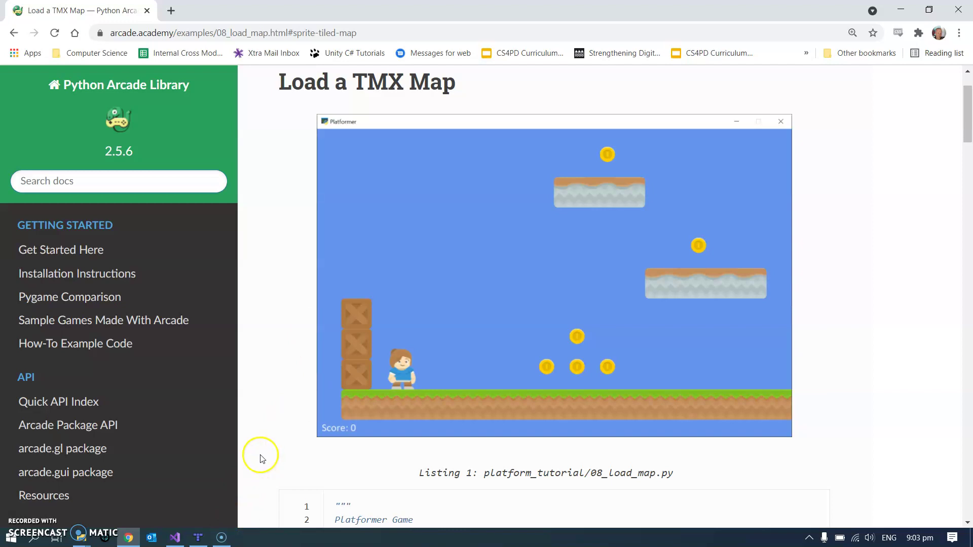
Start a new 100×100 orthogonal CSV map in Tiled with 128 px tile width and height.
click(201, 537)
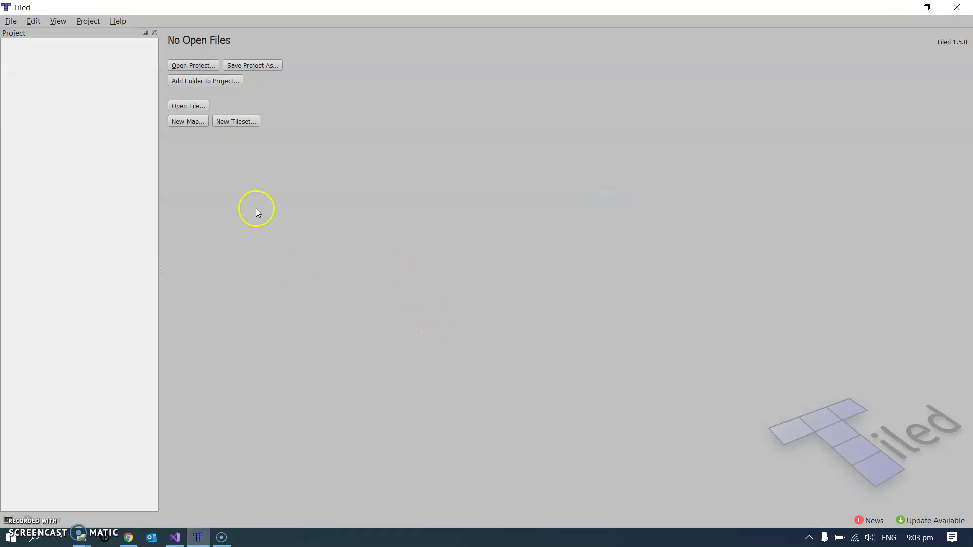
click(197, 125)
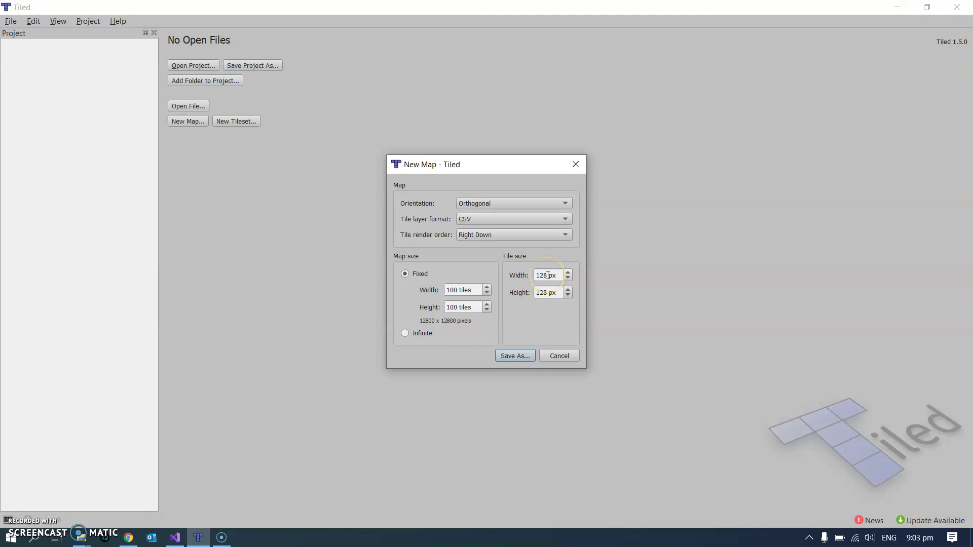
click(545, 293)
click(545, 275)
Accept the map settings and save it as my_map.tmx in Maps_demo.
click(514, 356)
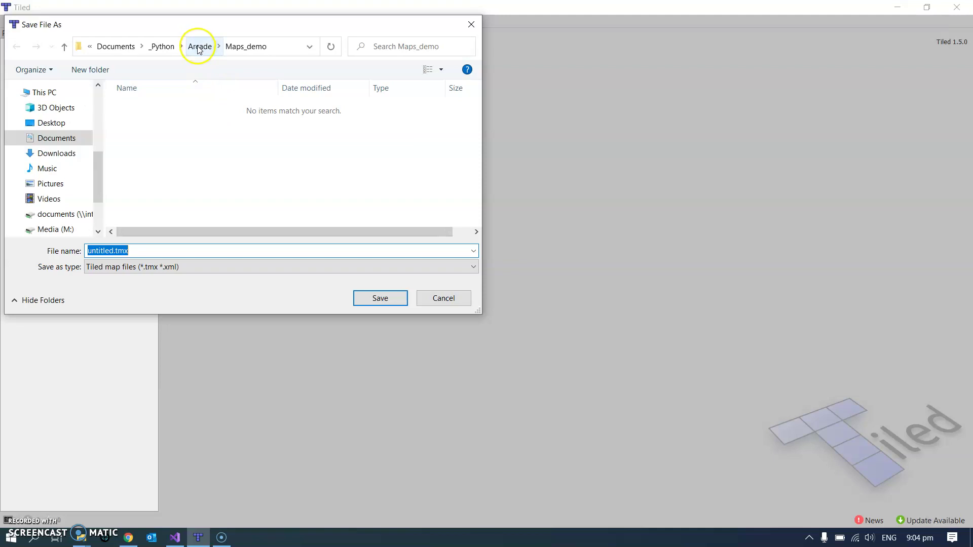
click(176, 538)
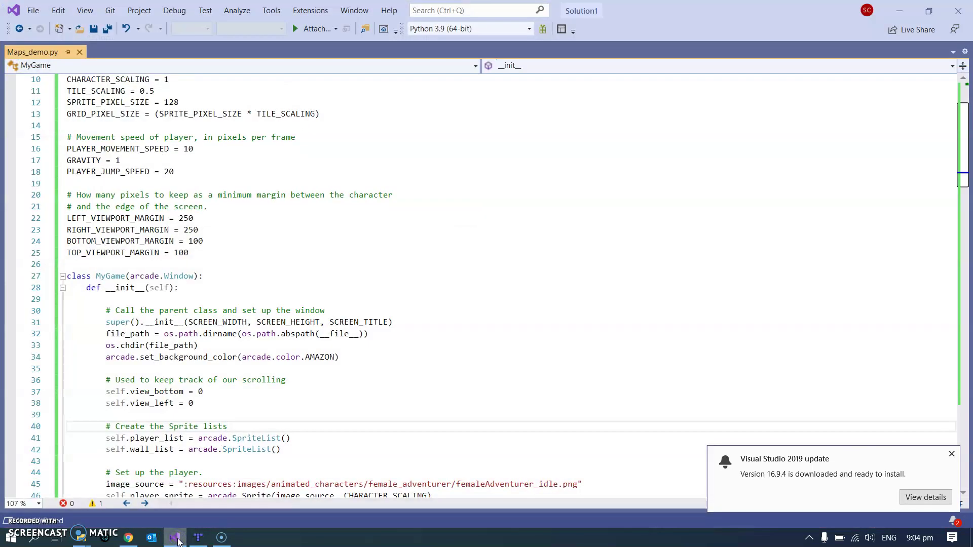
click(198, 538)
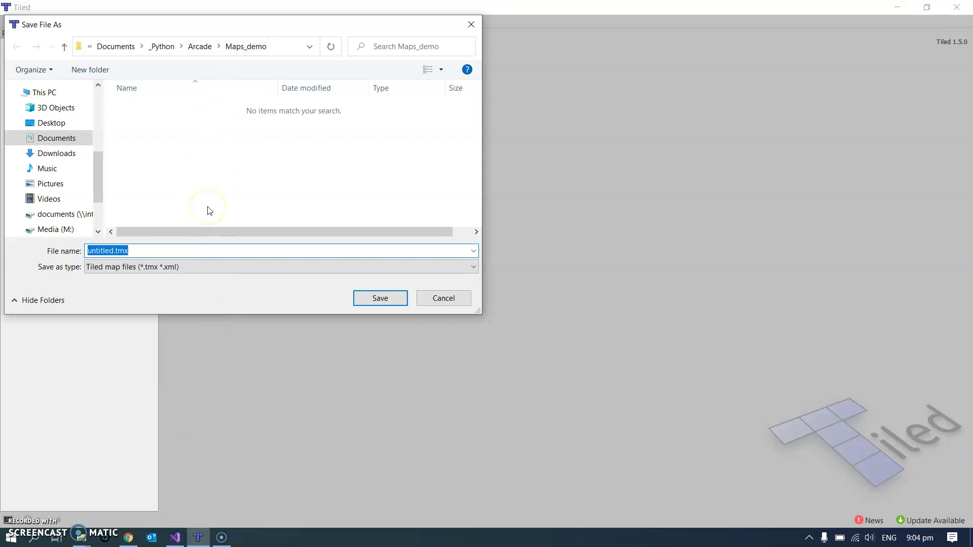
text(my_map)
key(Return)
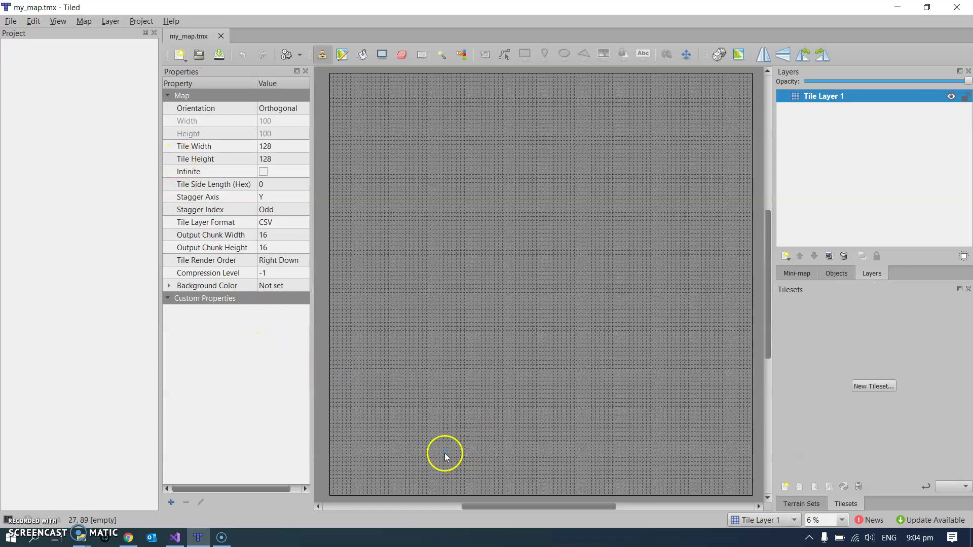
ctrl+scroll(409, 466, up, 1)
ctrl+scroll(406, 457, up, 4)
ctrl+scroll(416, 461, down, 4)
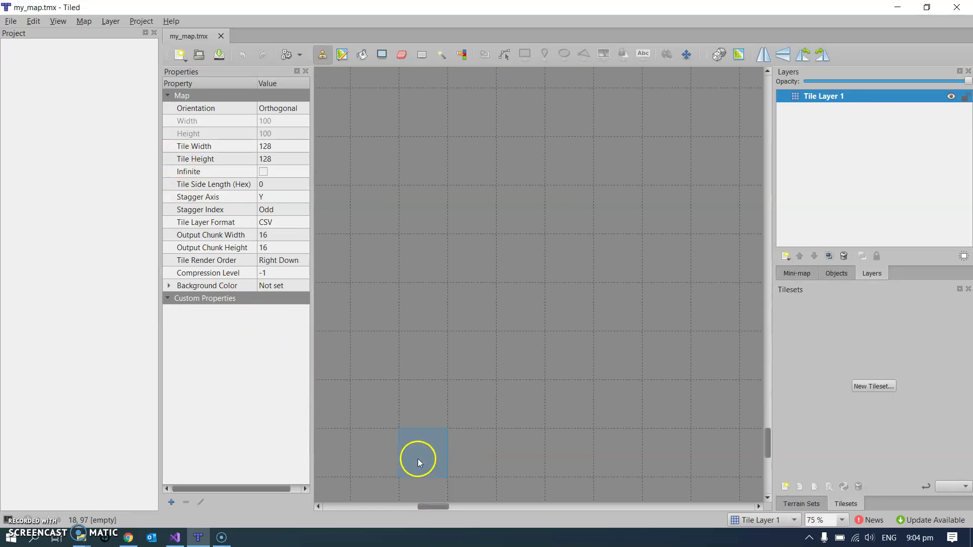
ctrl+scroll(417, 462, down, 3)
ctrl+scroll(417, 462, up, 4)
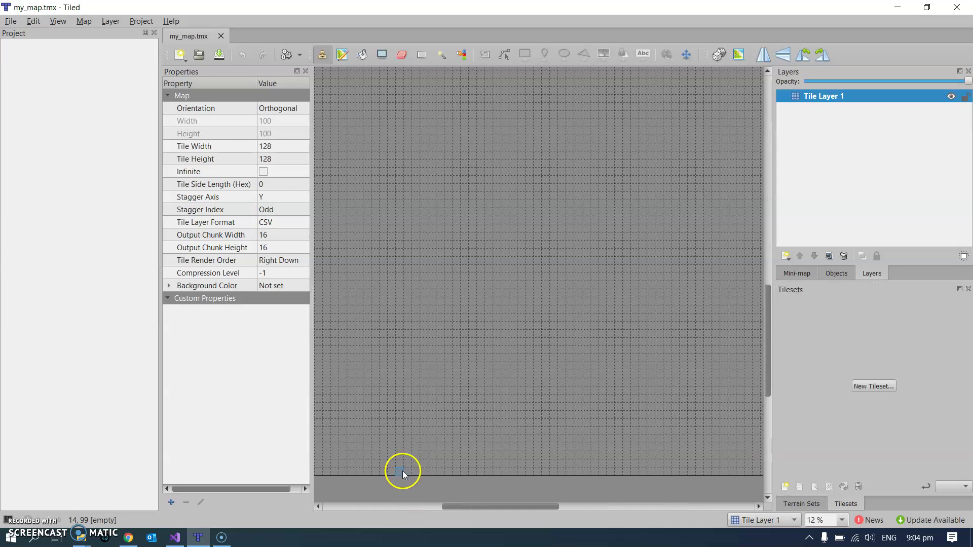
drag(443, 507, 397, 507)
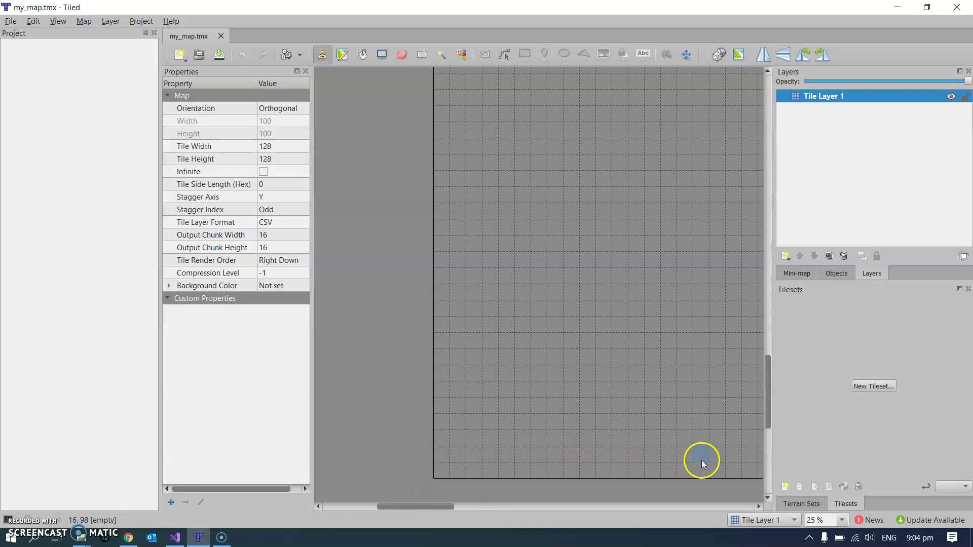
Start a new map-embedded tileset with 128 px tiles and browse for its image.
click(882, 390)
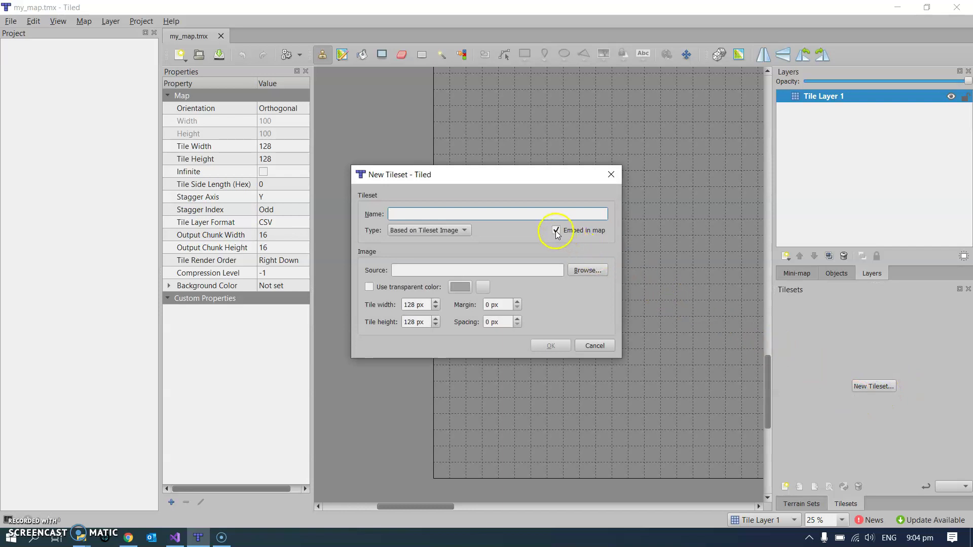
click(556, 231)
click(556, 230)
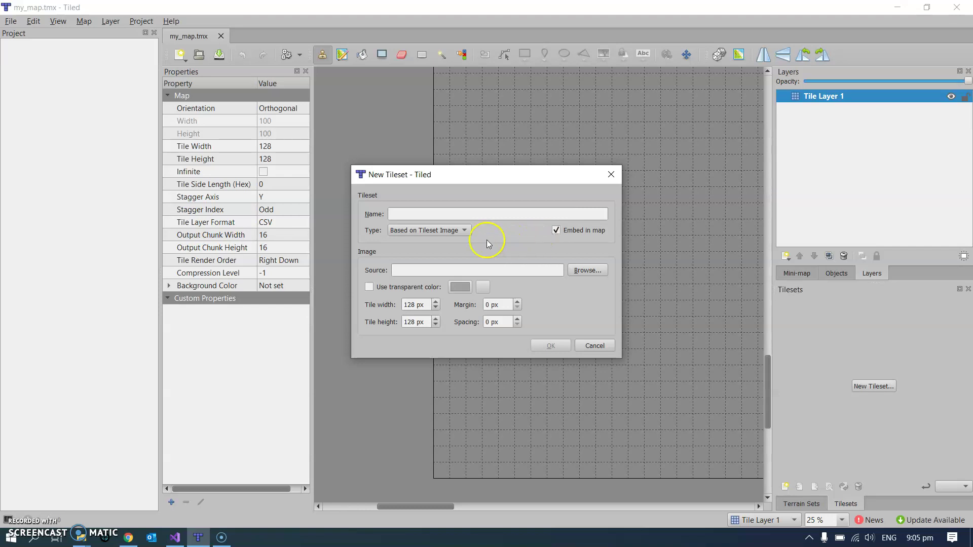
click(414, 322)
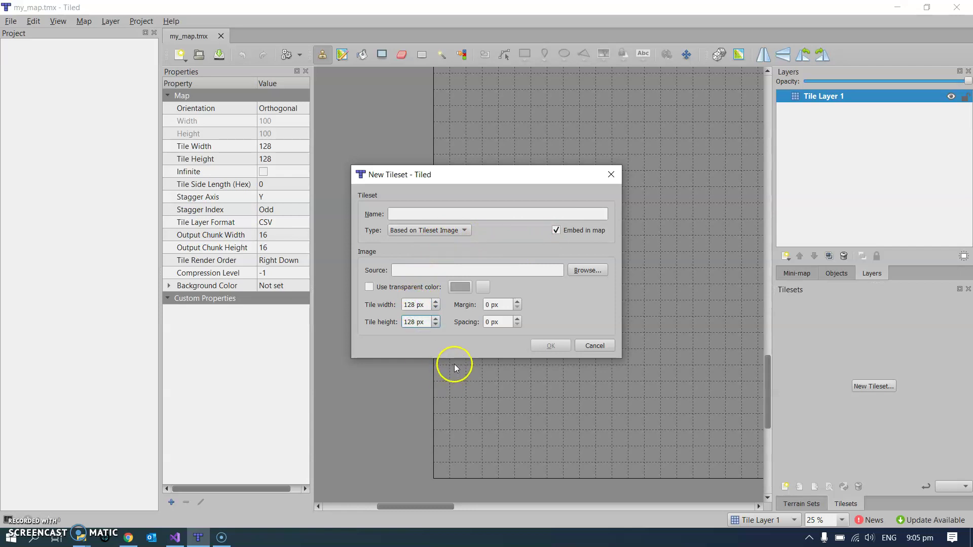
click(588, 270)
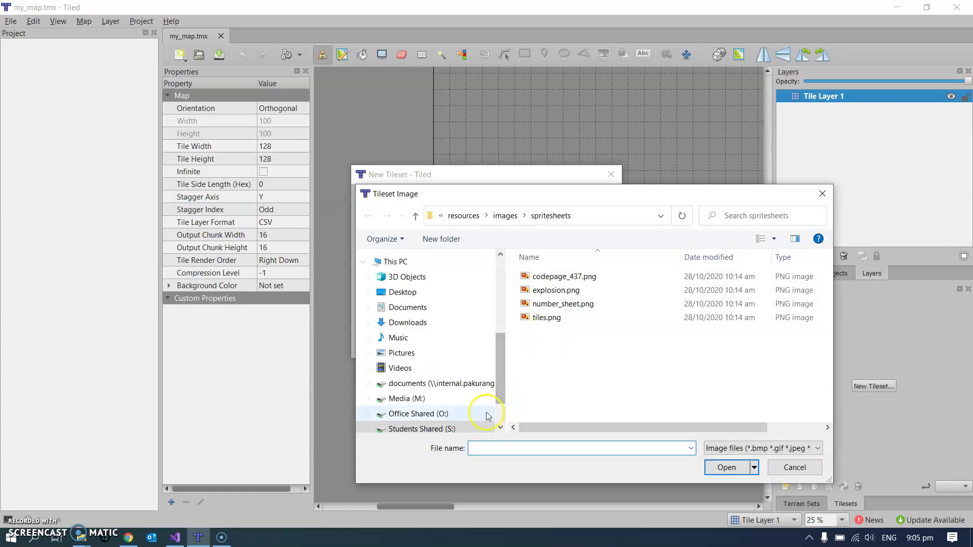
Choose tiles.png from the spritesheets folder as the tileset image, viewing files as Large icons.
click(601, 215)
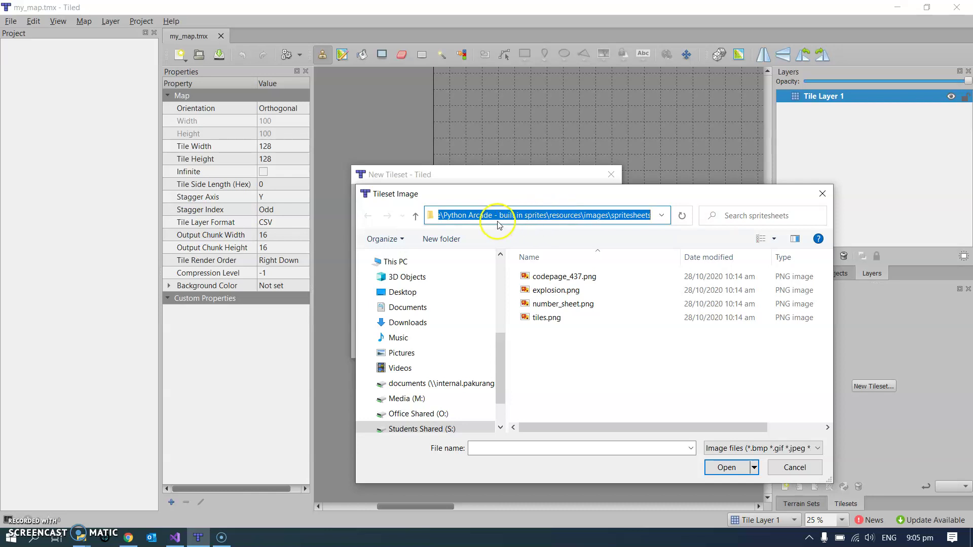
drag(596, 216, 653, 225)
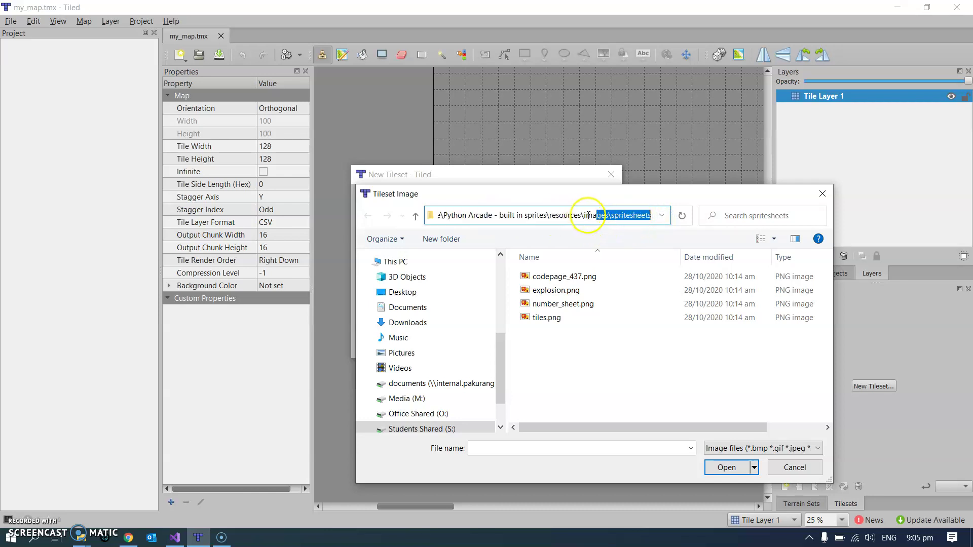
click(578, 369)
click(555, 319)
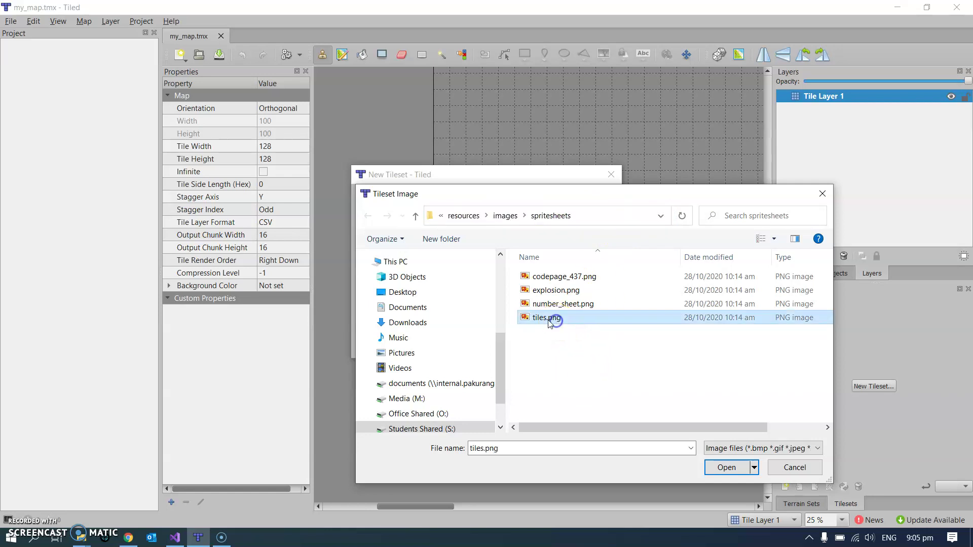
click(774, 239)
click(811, 156)
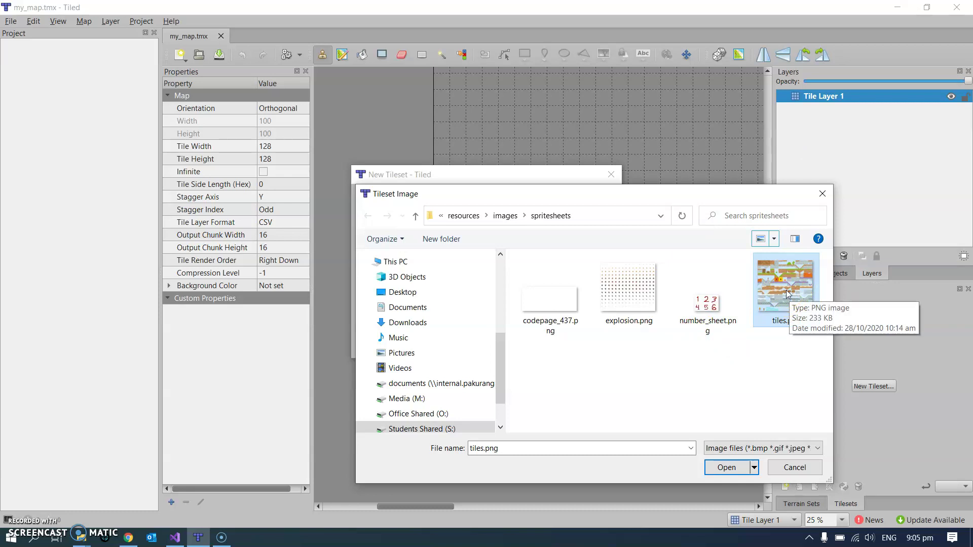
click(731, 468)
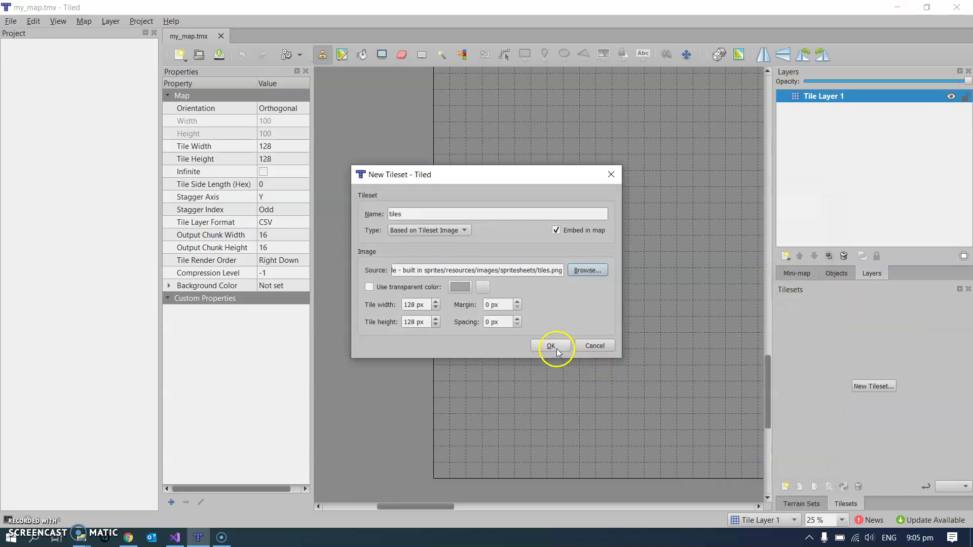
Create the 'tiles' tileset and inspect its crate, X-crate, platform and blue tiles.
click(557, 348)
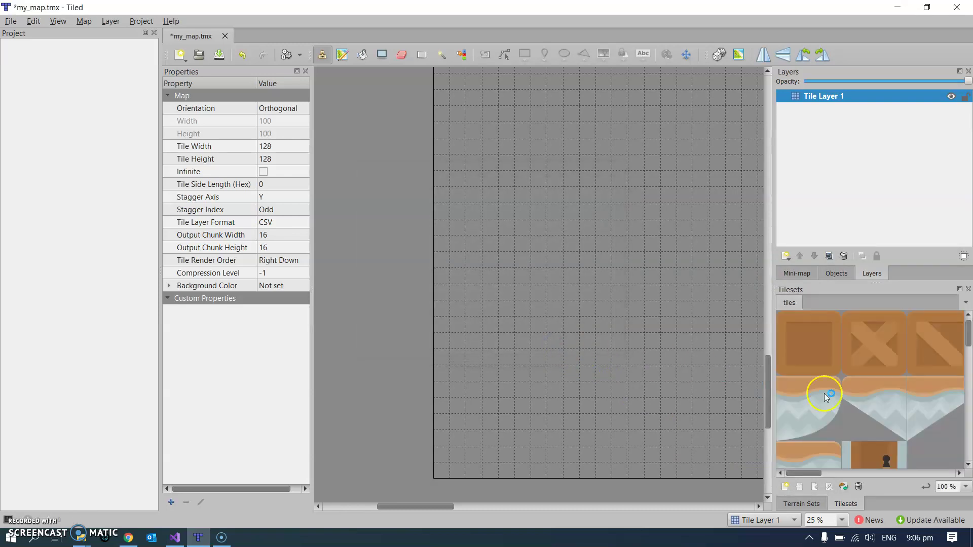
click(823, 357)
click(874, 348)
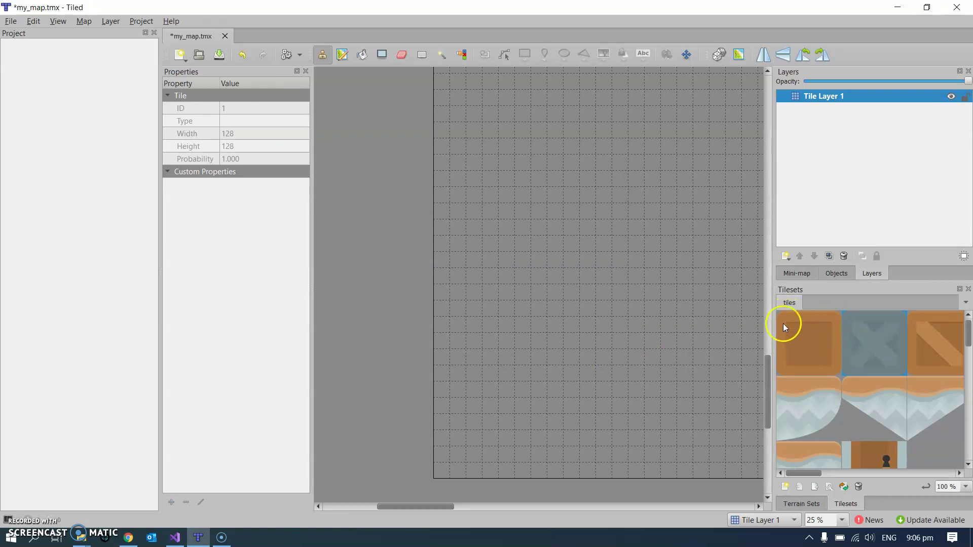
click(824, 410)
click(876, 407)
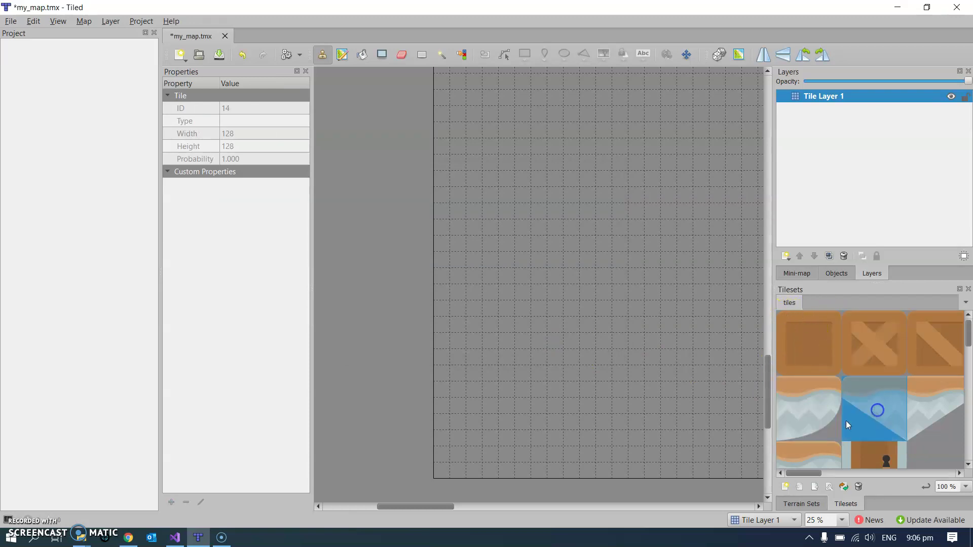
Add a new tile layer named 'walls' above Tile Layer 1.
click(826, 119)
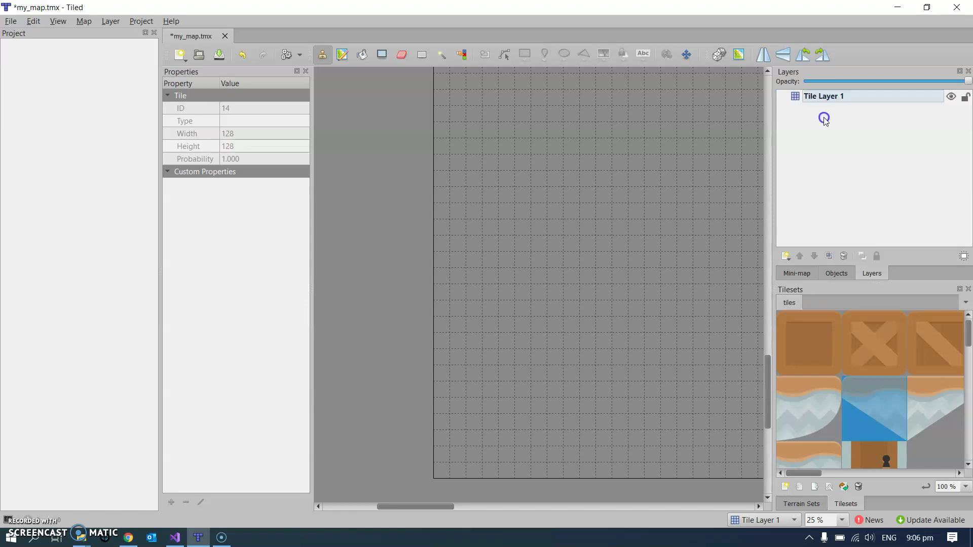
click(821, 97)
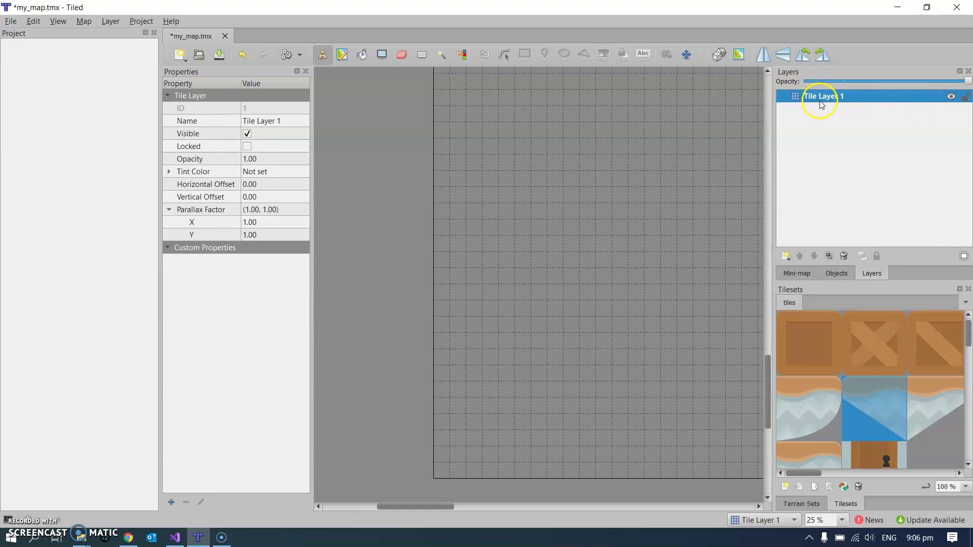
click(786, 258)
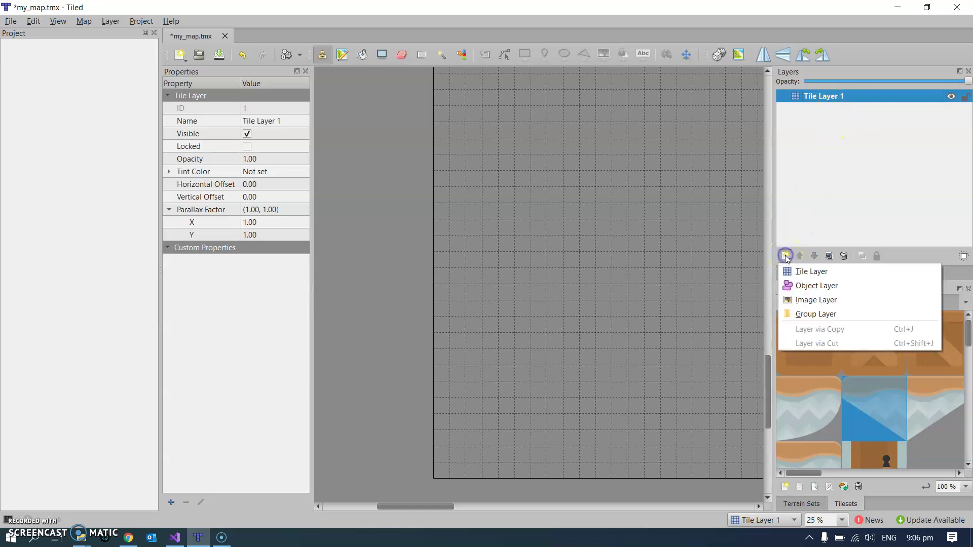
click(808, 275)
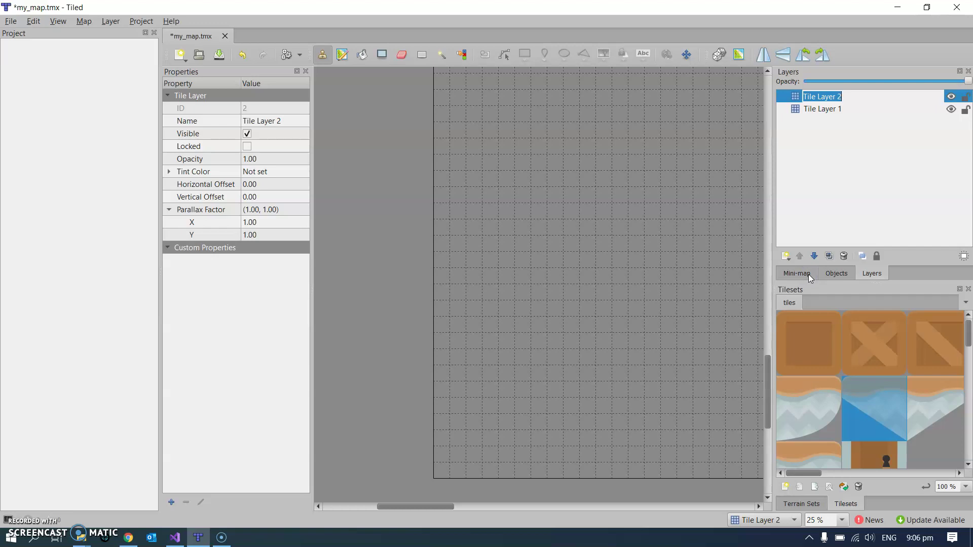
text(walls)
key(Return)
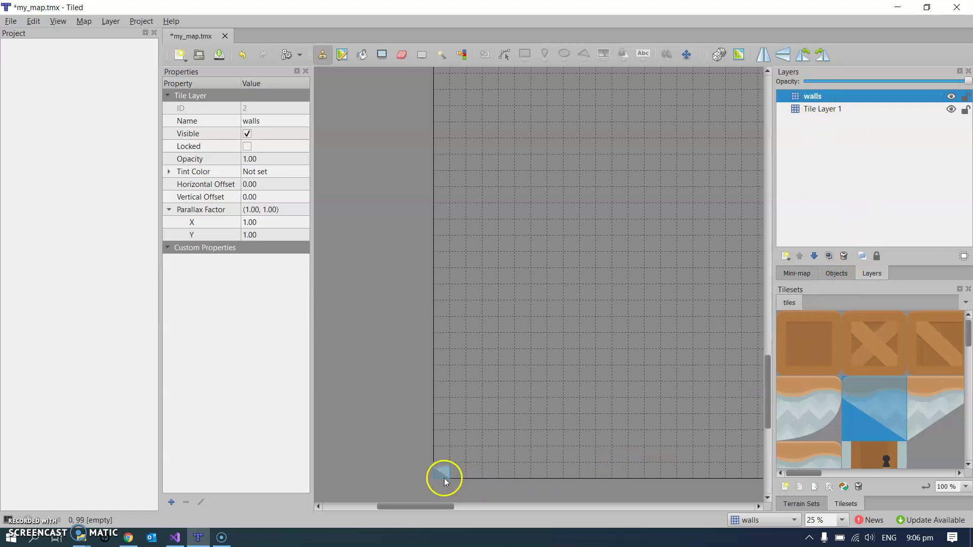
Paint a brown floor row, two X-crate staircase steps and a crate platform to the right edge.
click(816, 349)
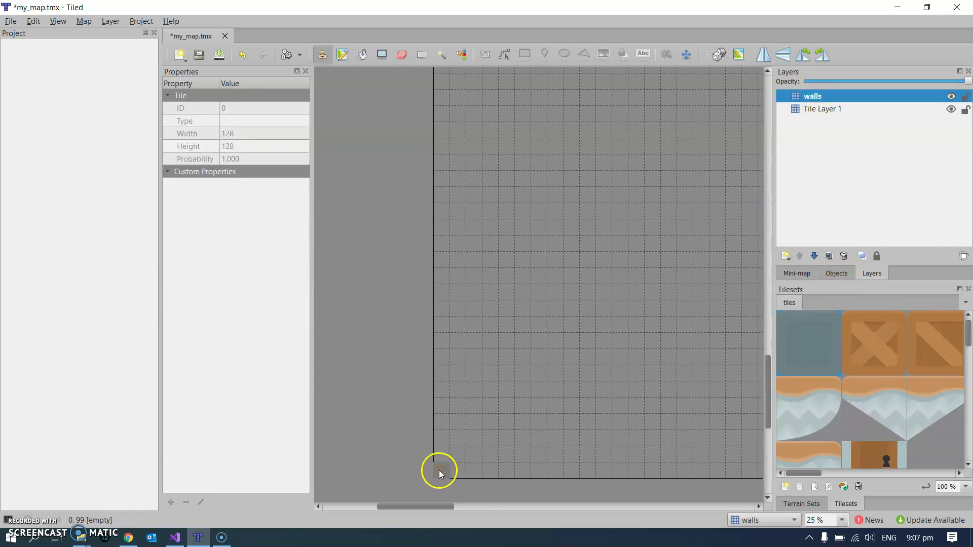
drag(439, 471, 636, 468)
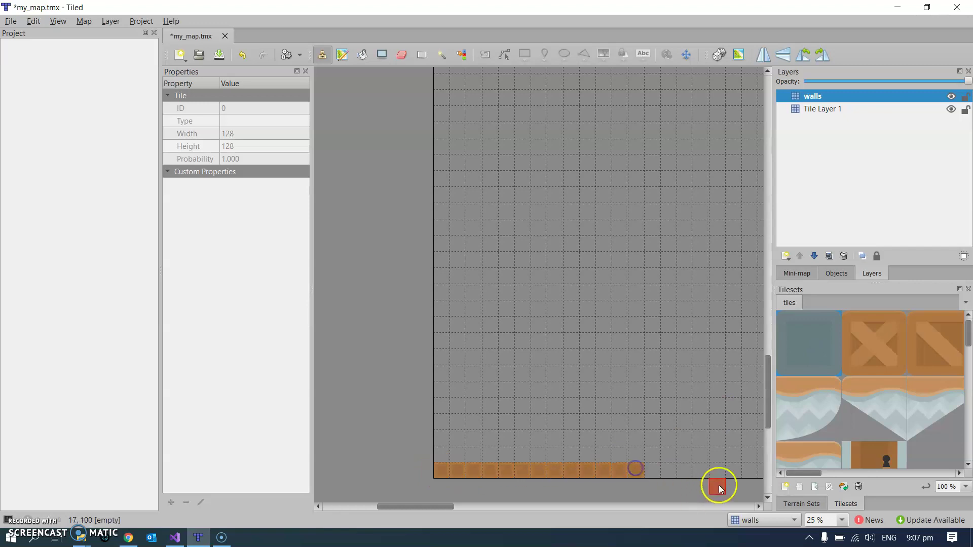
click(863, 373)
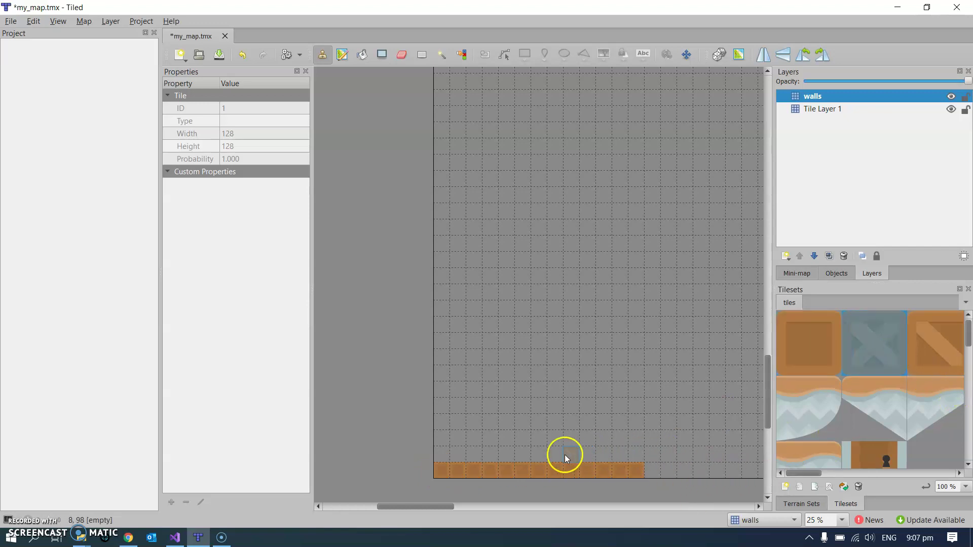
click(587, 440)
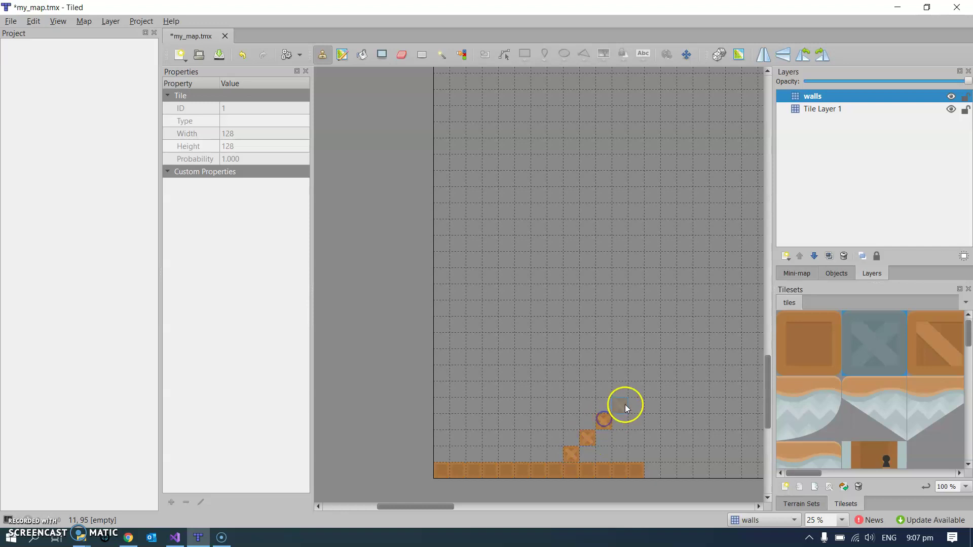
click(638, 391)
drag(675, 374, 771, 372)
Cap the platform with a blue-topped tile and fill its left end with a light-blue tile.
scroll(884, 412, down, 3)
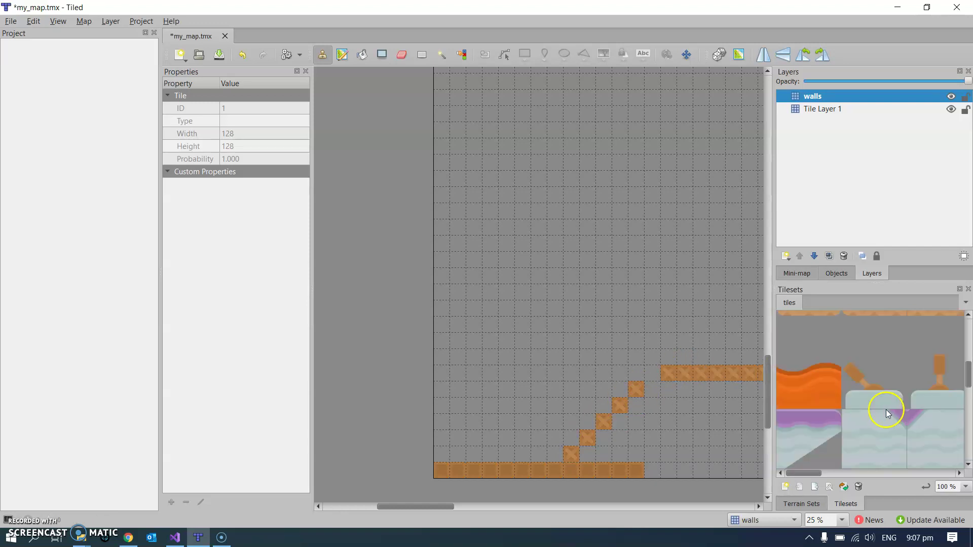
click(881, 395)
click(731, 357)
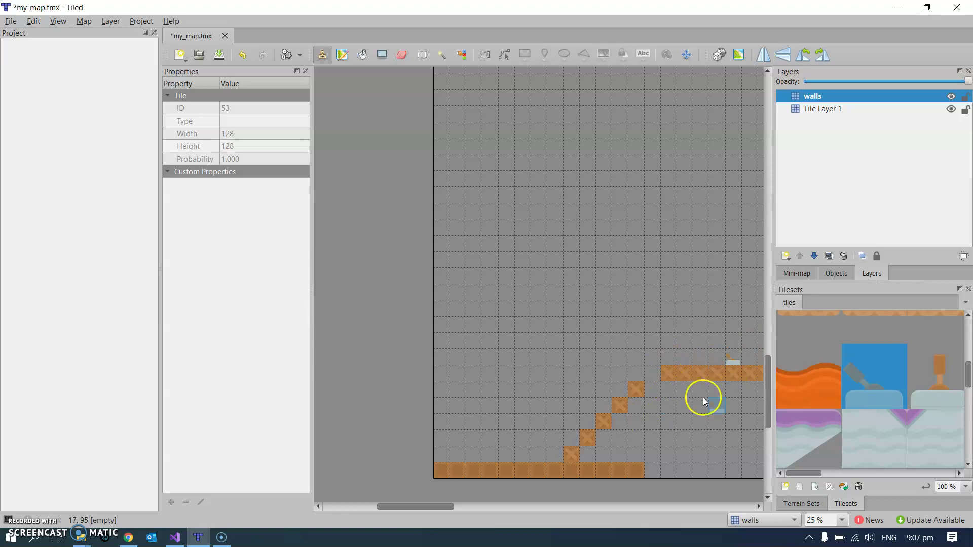
click(888, 437)
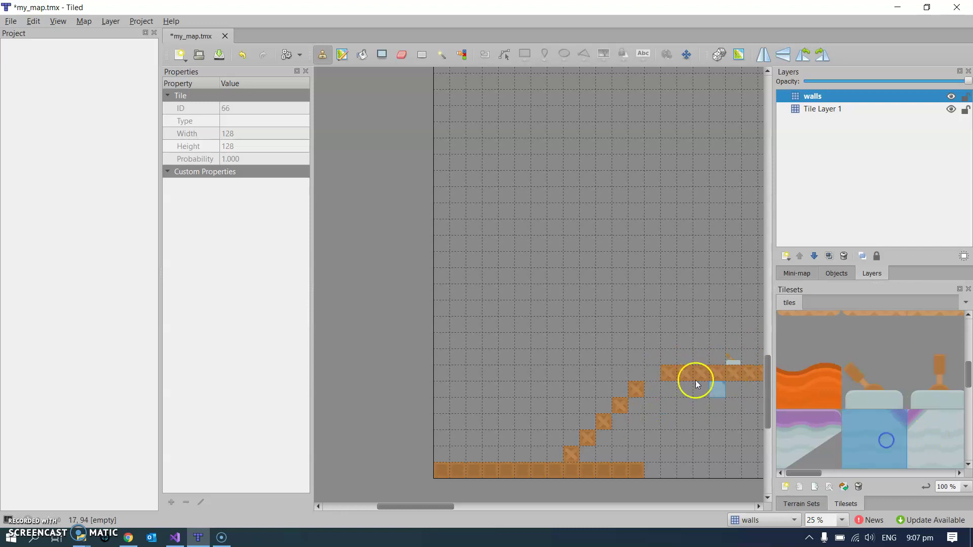
click(652, 374)
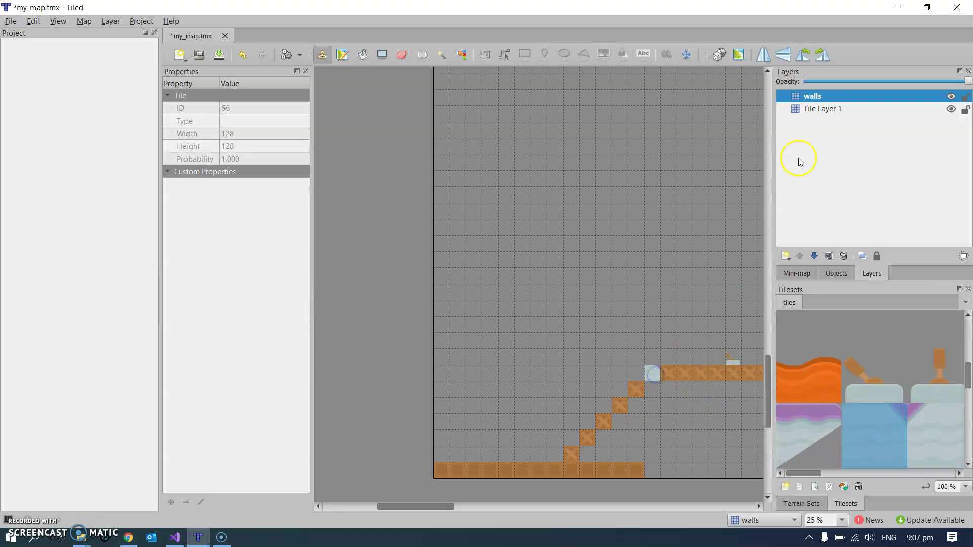
Toggle the walls layer's visibility to confirm its tiles, then save my_map.tmx with Ctrl+S.
click(814, 109)
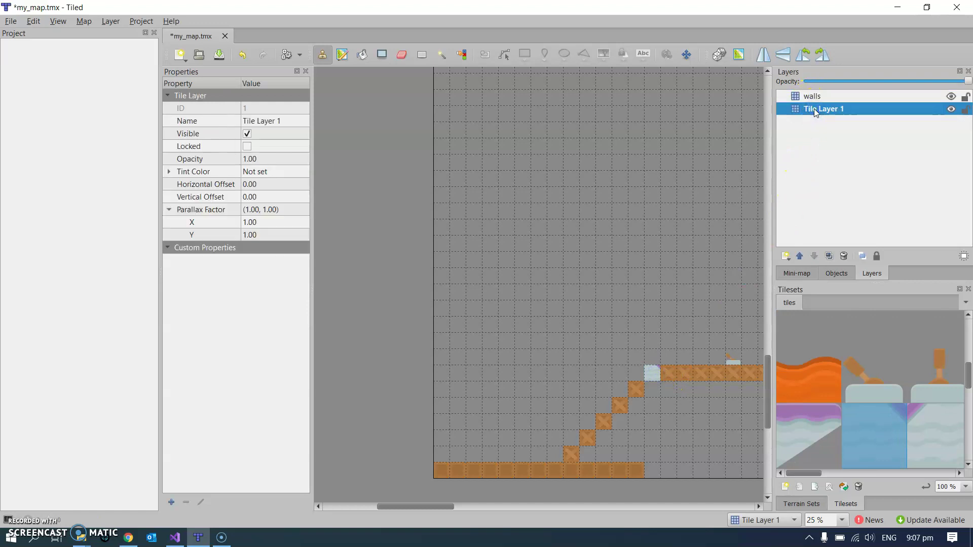
click(815, 97)
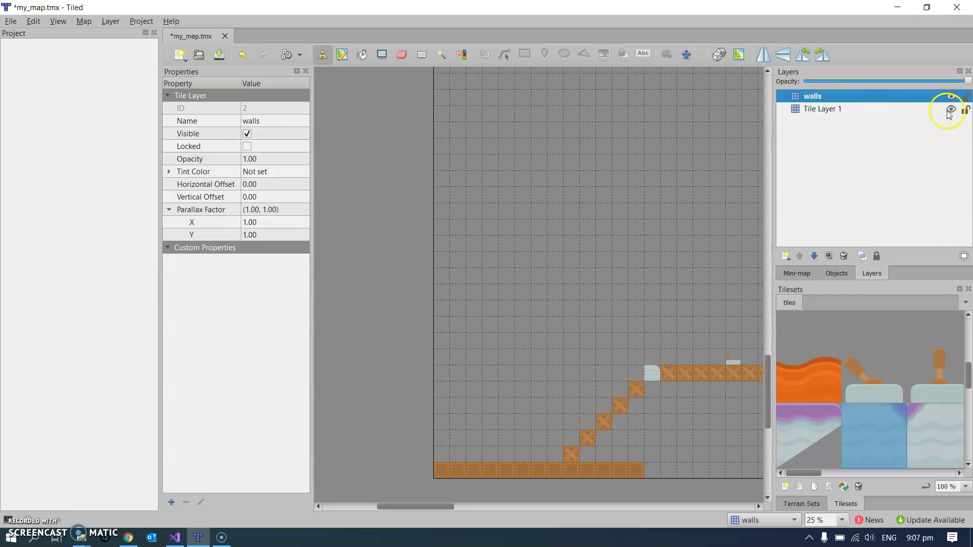
click(952, 96)
click(951, 96)
key(ctrl+s)
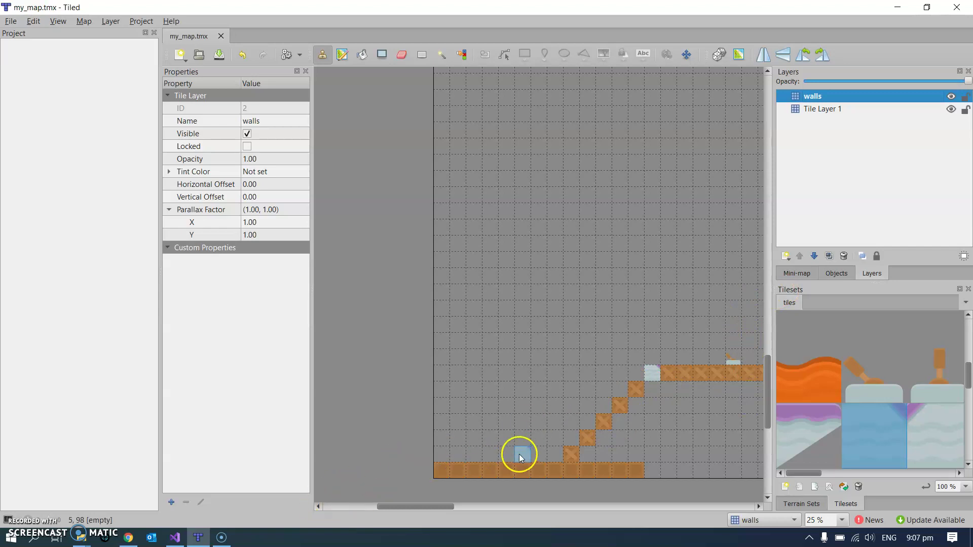
click(854, 144)
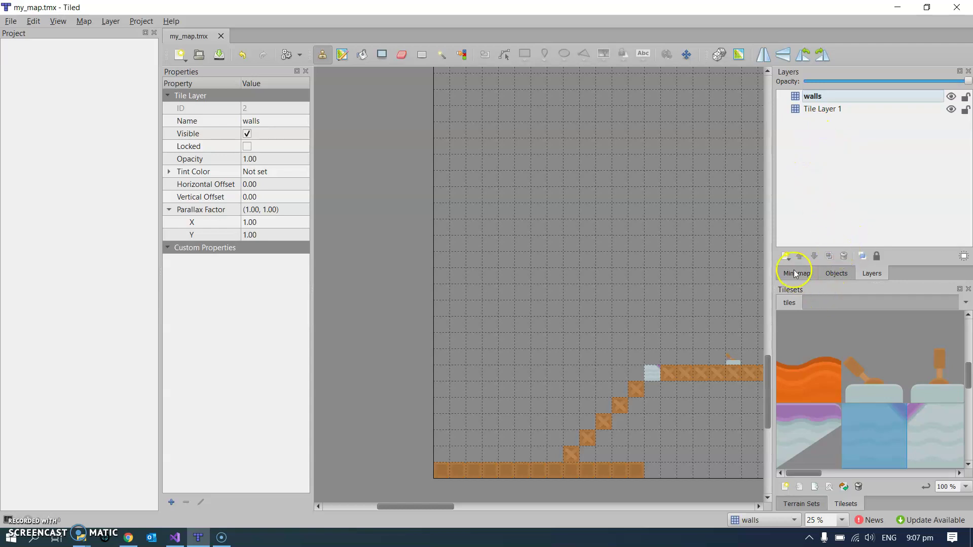
Add a new tile layer named 'lava' above walls.
click(786, 257)
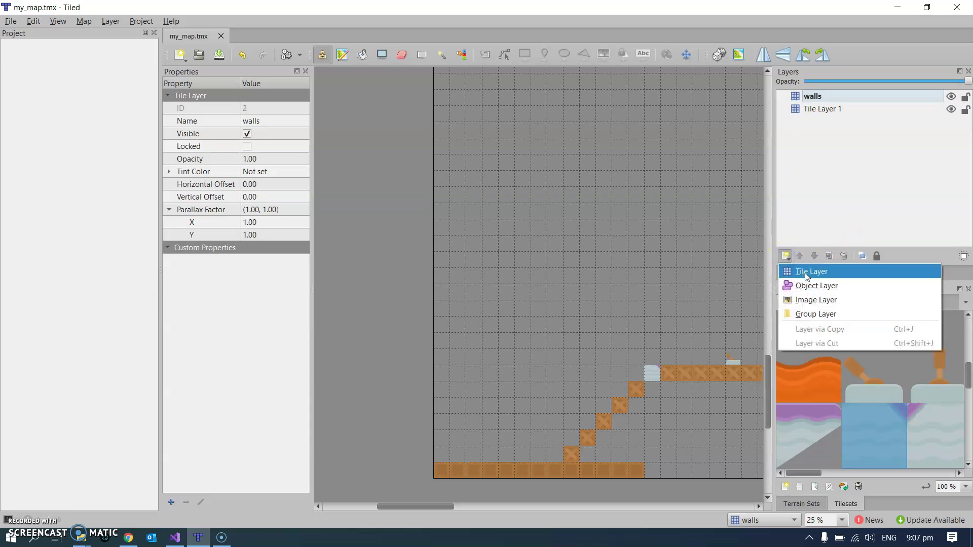
click(806, 273)
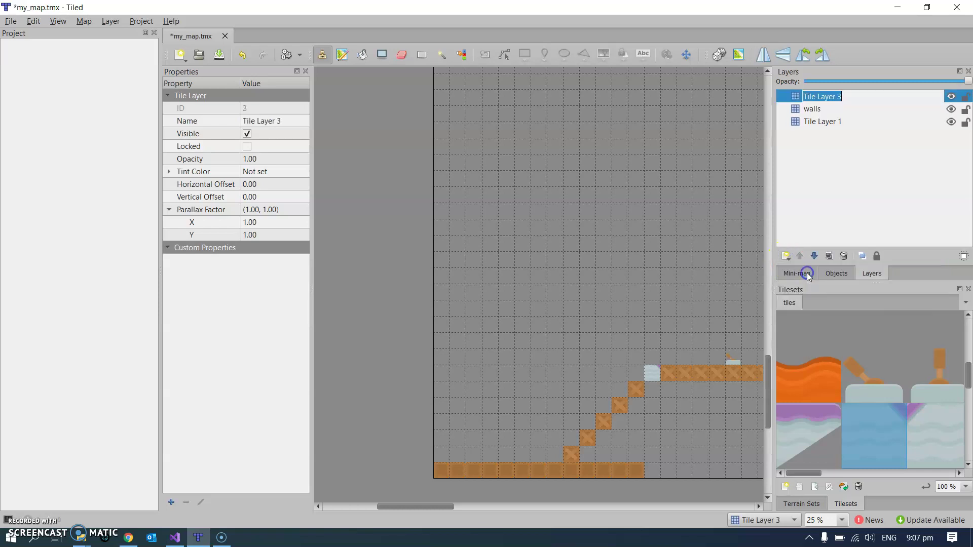
text(lava)
click(808, 385)
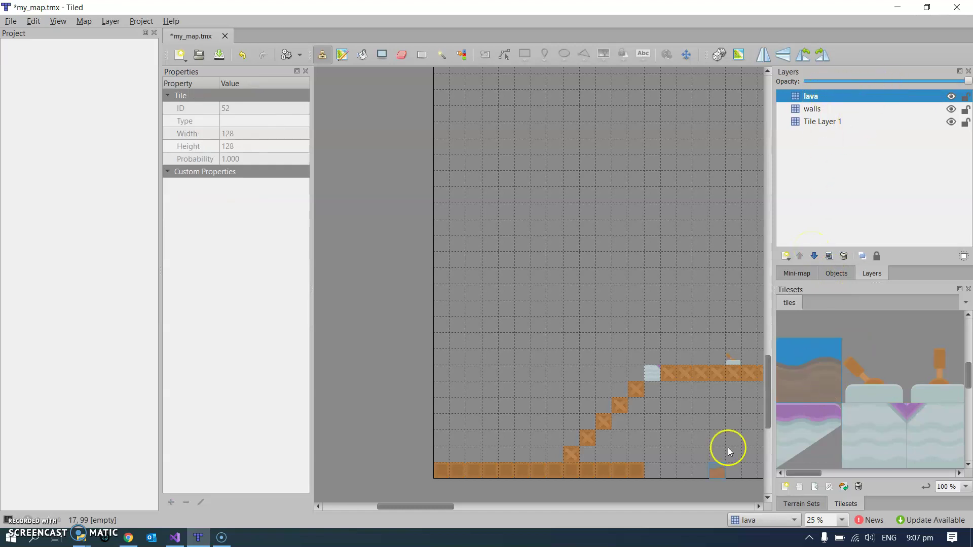
Paint two orange lava tiles to the right of the crate platform.
drag(445, 506, 476, 506)
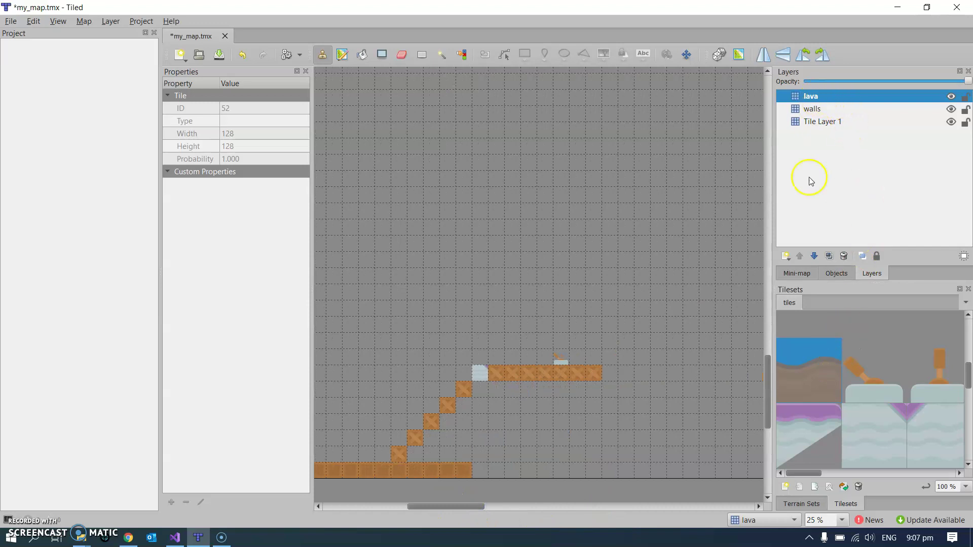
scroll(832, 429, down, 3)
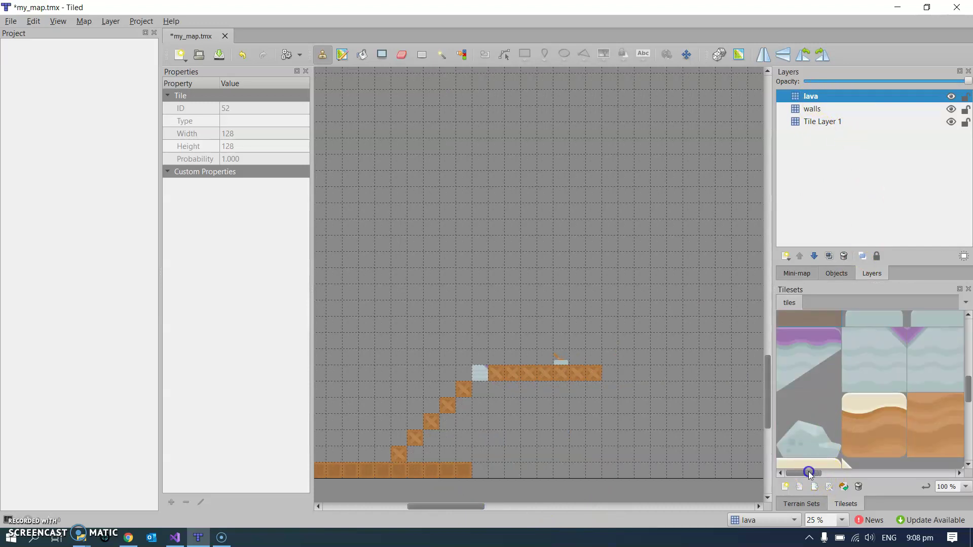
scroll(811, 416, up, 5)
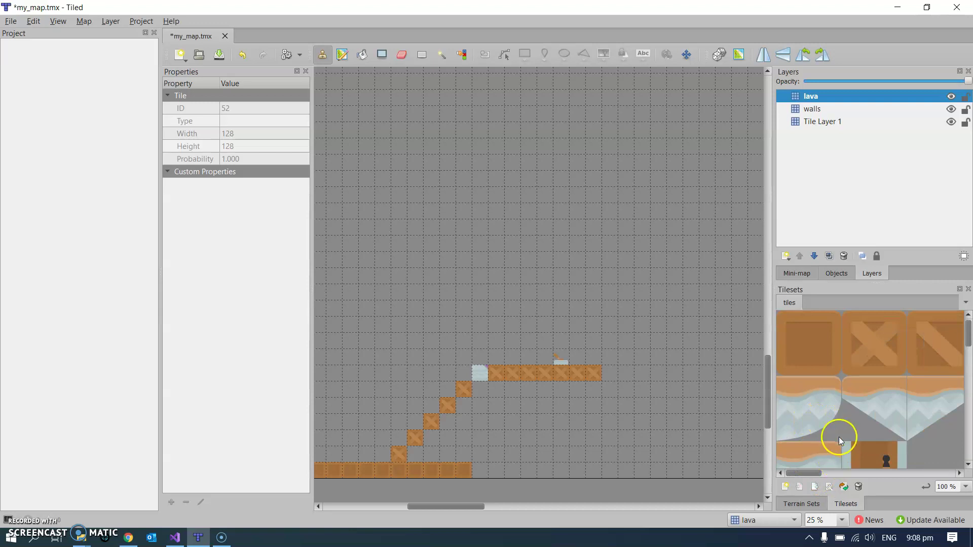
ctrl+scroll(861, 409, down, 6)
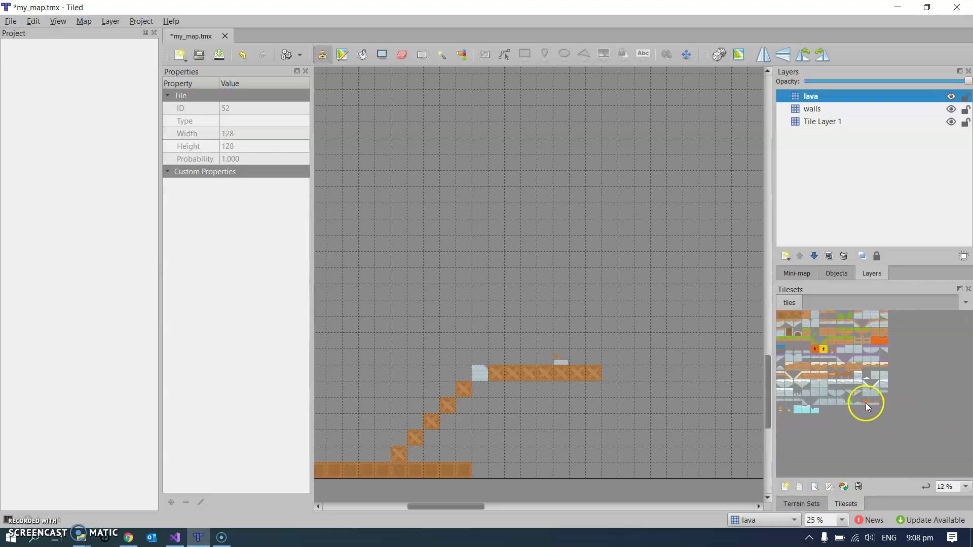
click(620, 374)
click(692, 376)
Toggle the lava and walls layers' visibility to check the lava placement.
click(952, 96)
click(952, 96)
click(951, 109)
click(952, 108)
Save my_map.tmx with the crate walls layer and the lava strip layer.
key(ctrl+s)
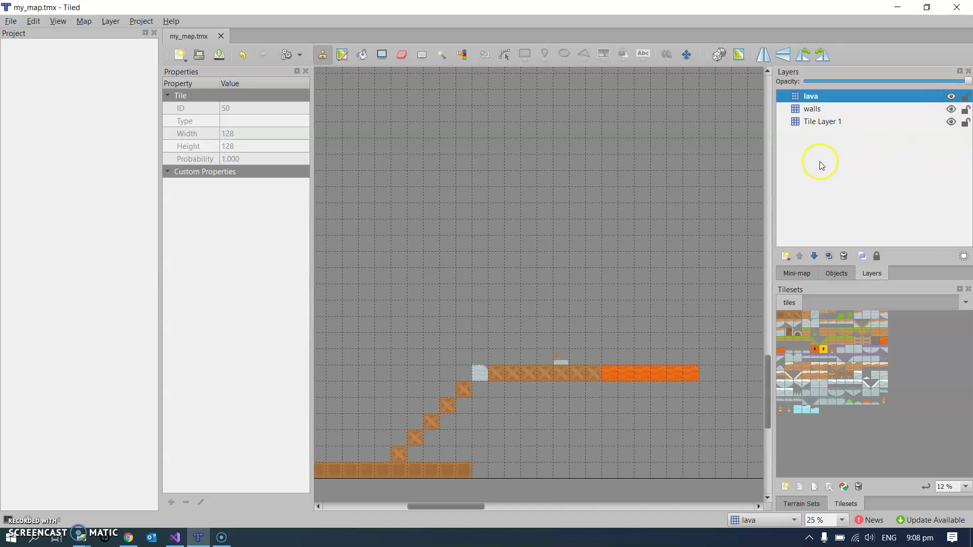